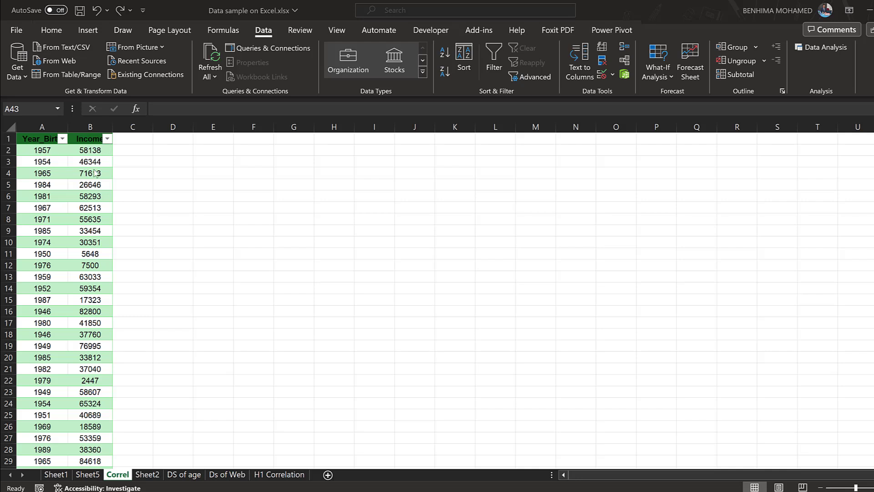
Choose the Correlation tool from the Data Analysis list.
click(48, 31)
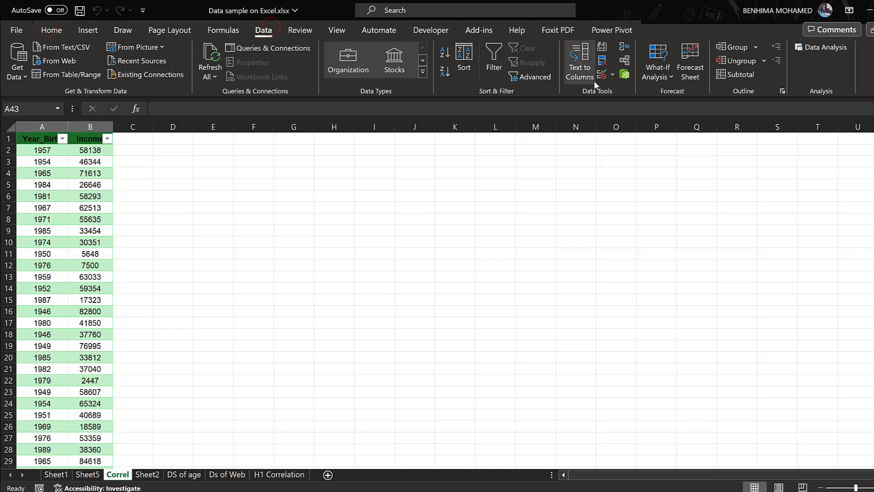
click(811, 49)
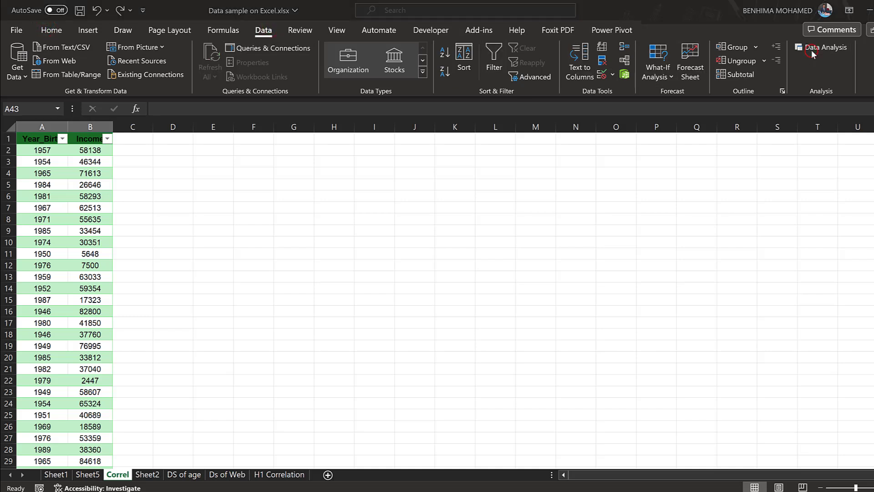
drag(573, 74, 421, 104)
scroll(332, 191, down, 2)
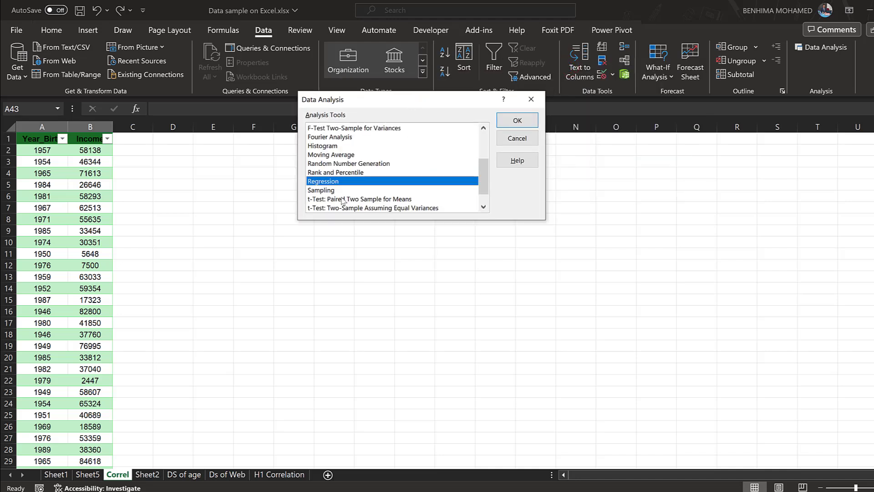
scroll(355, 168, up, 2)
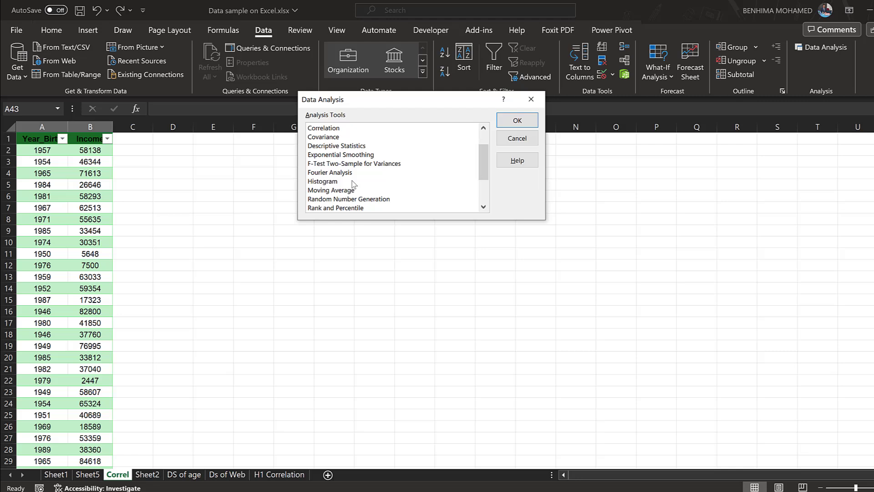
scroll(331, 172, up, 1)
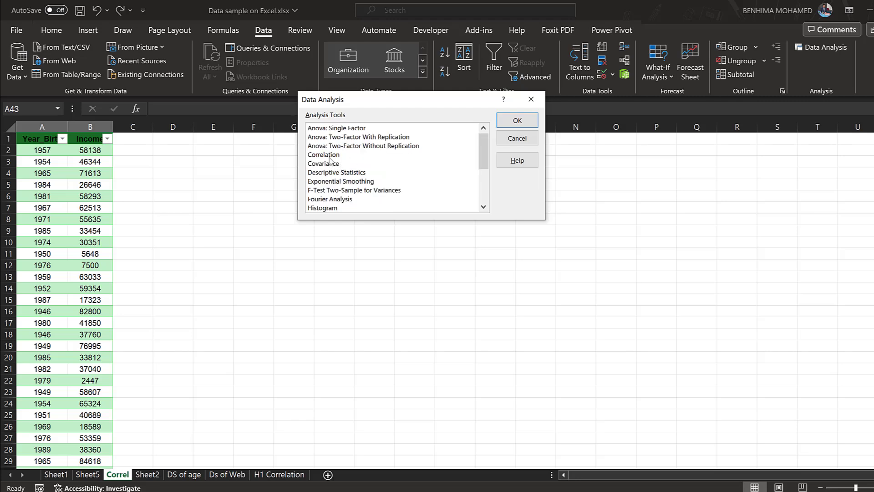
click(329, 155)
click(515, 120)
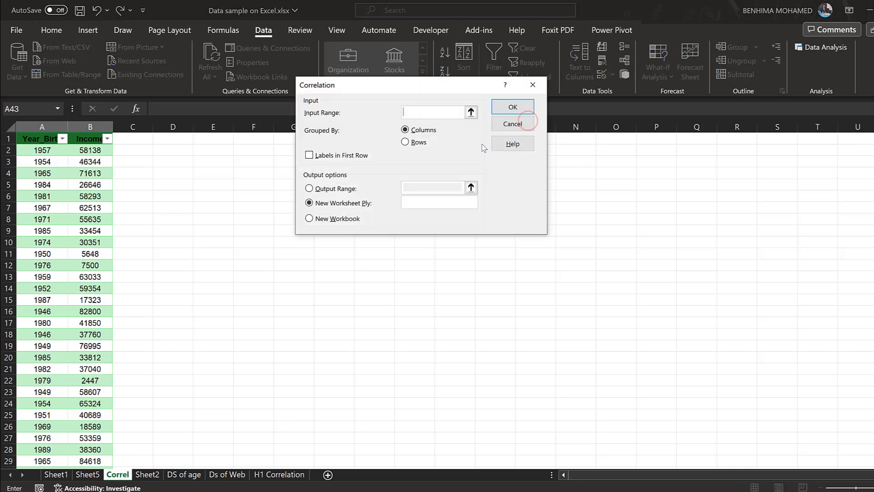
Set input range $A$1:$B$42 with labels in first row and output range $G$21.
click(471, 113)
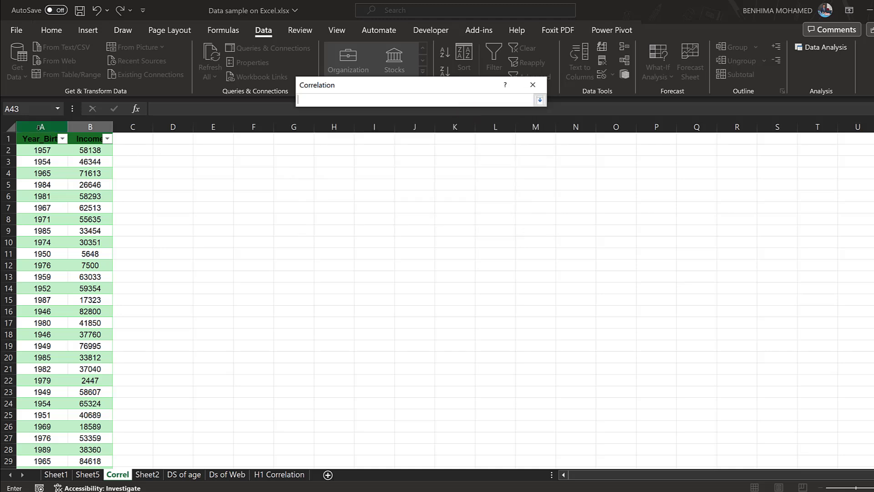
drag(40, 143, 87, 451)
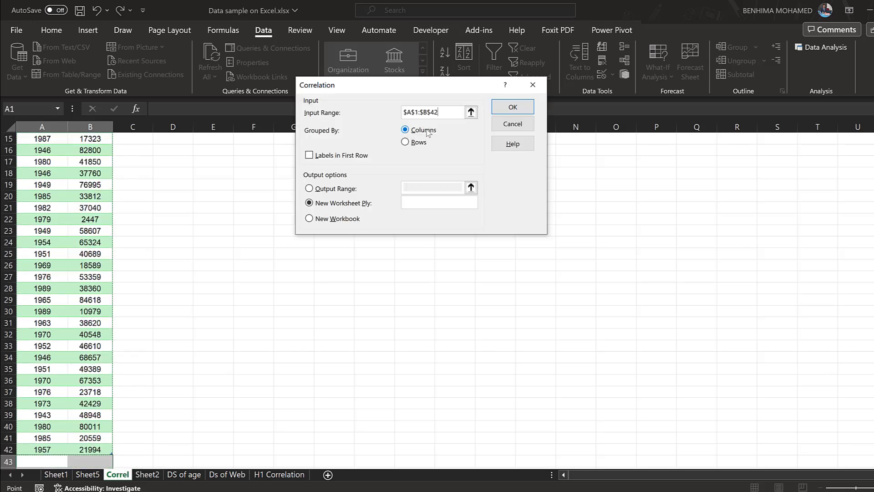
click(311, 155)
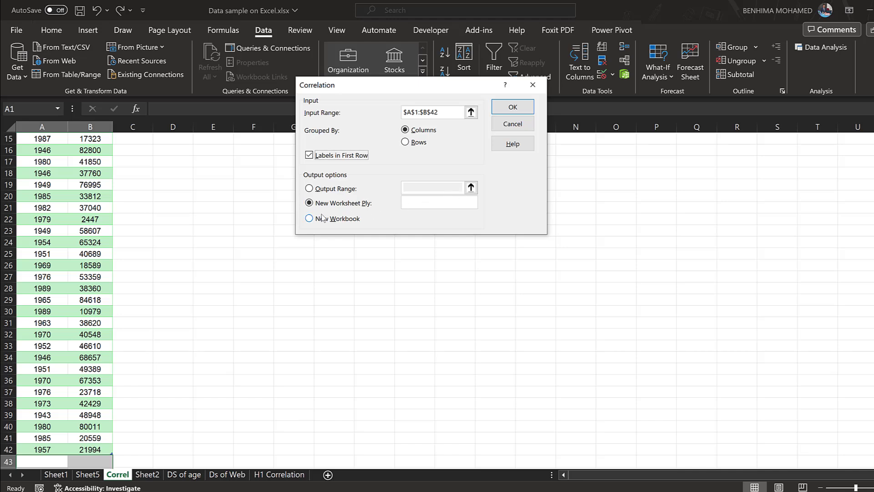
click(310, 189)
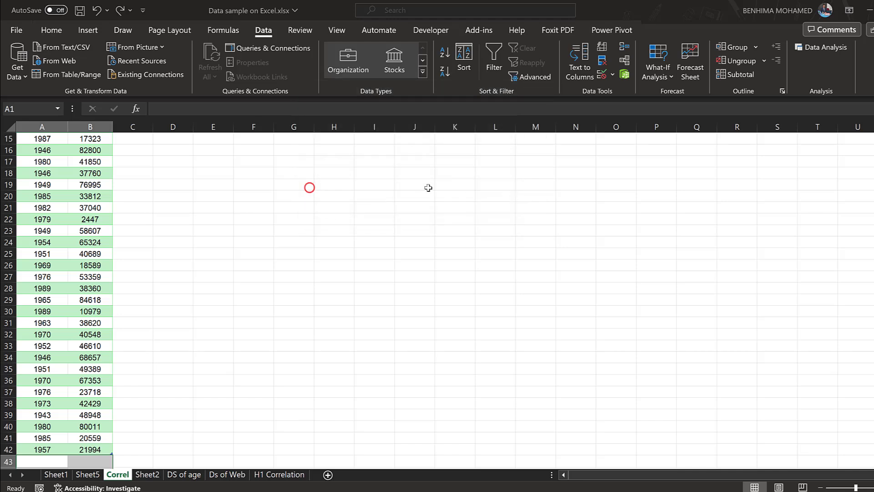
click(467, 185)
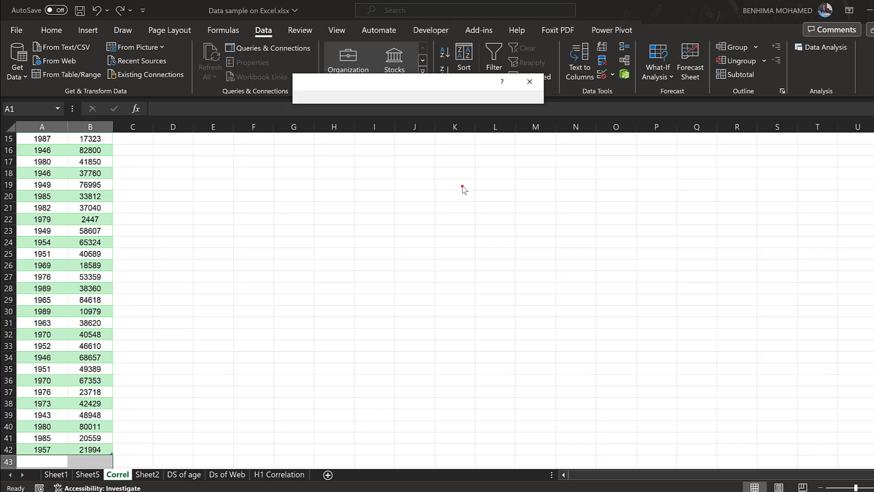
click(294, 205)
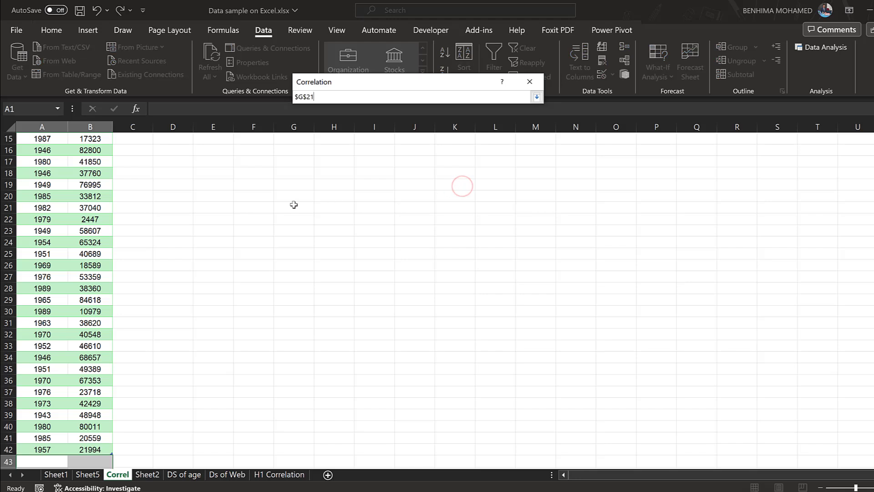
click(537, 98)
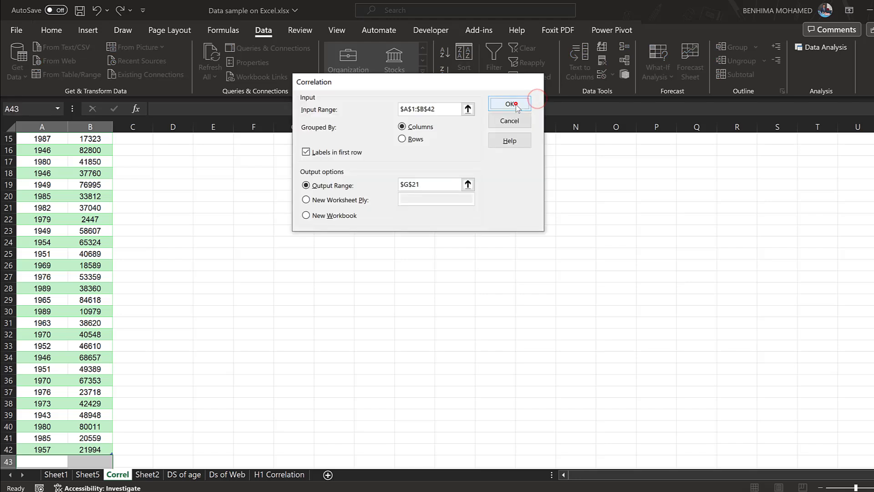
Run the correlation to produce the -0.41559 matrix at G21:I23.
click(514, 104)
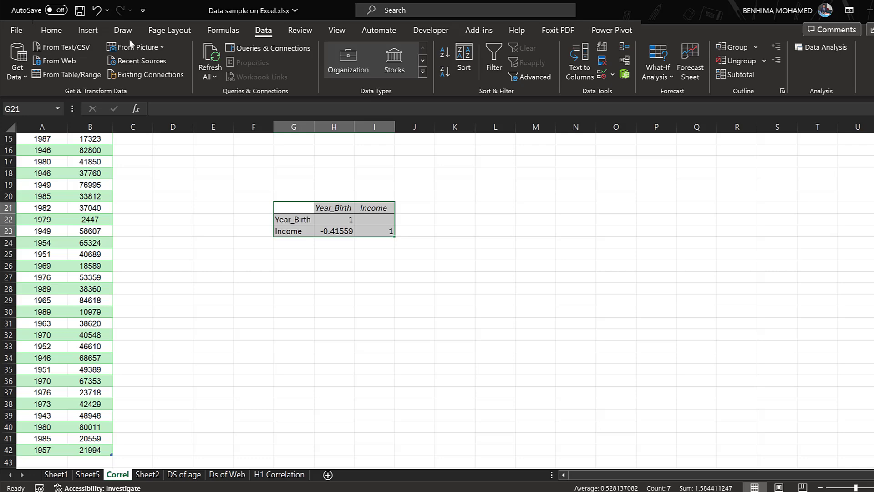
Select A1:B42 and insert the recommended Income vs Year_Birth scatter chart.
click(93, 30)
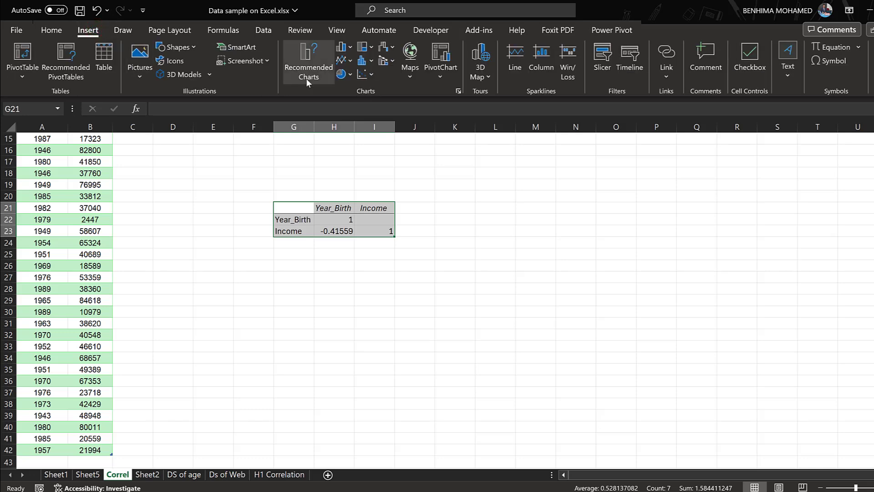
scroll(49, 141, up, 5)
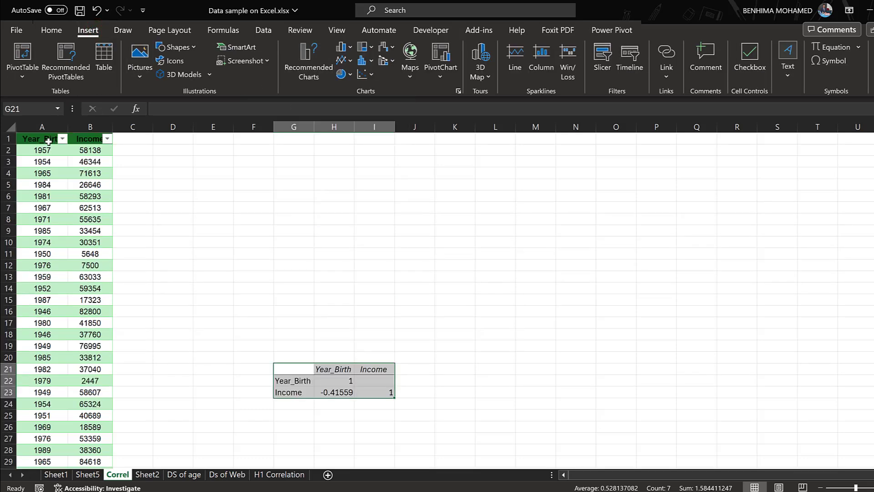
drag(46, 135, 91, 135)
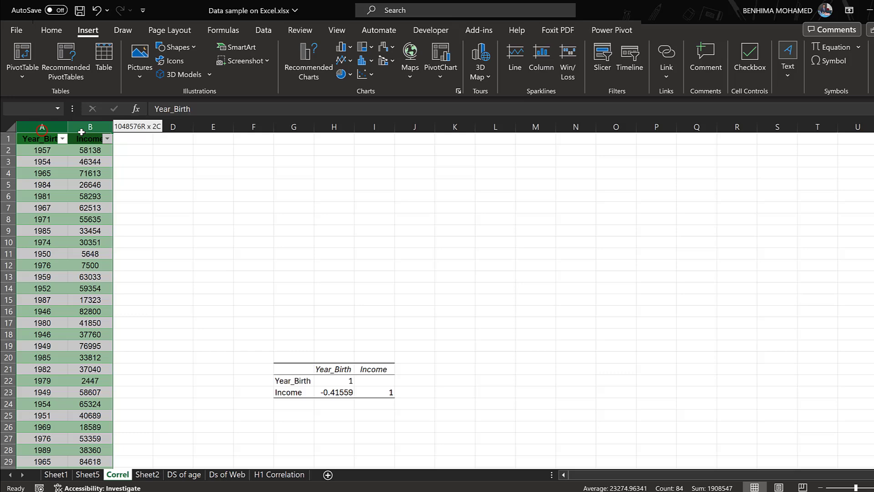
click(308, 68)
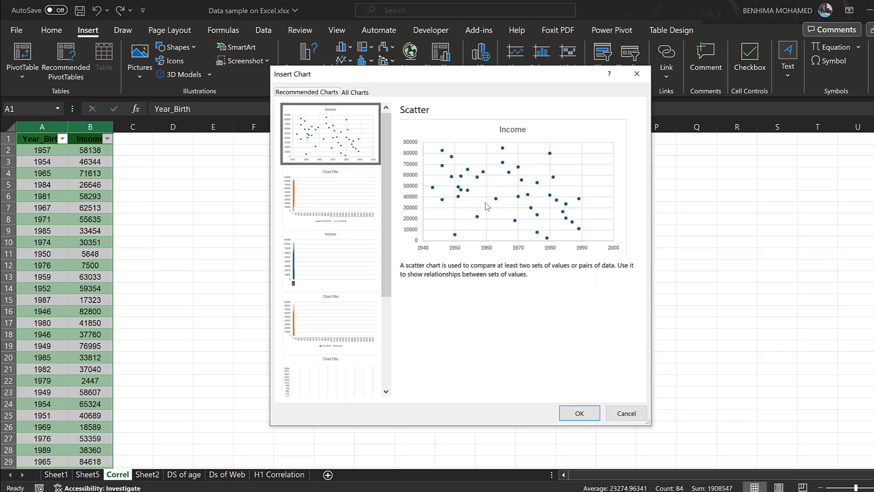
click(572, 412)
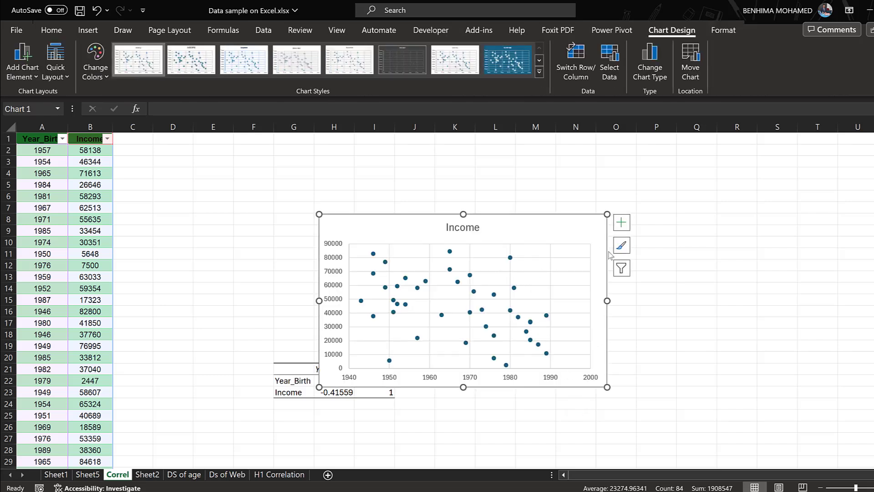
Add a linear trendline to the Income scatter chart from Chart Elements.
click(621, 222)
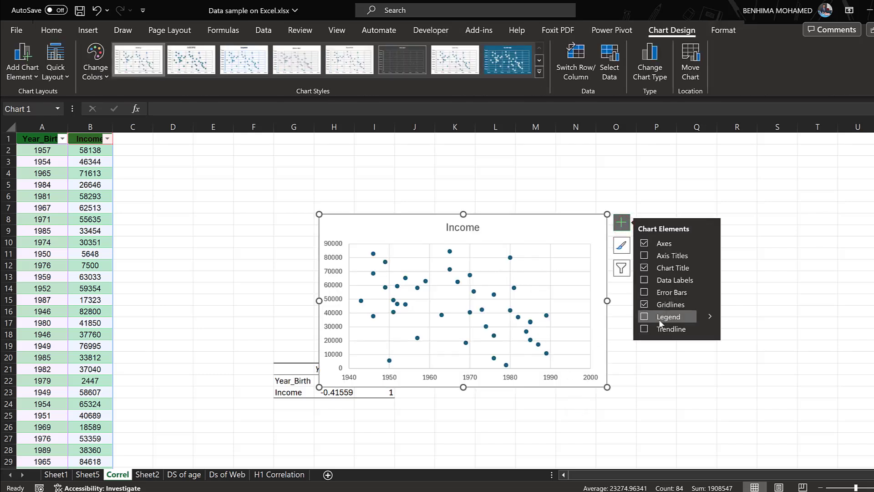
click(652, 329)
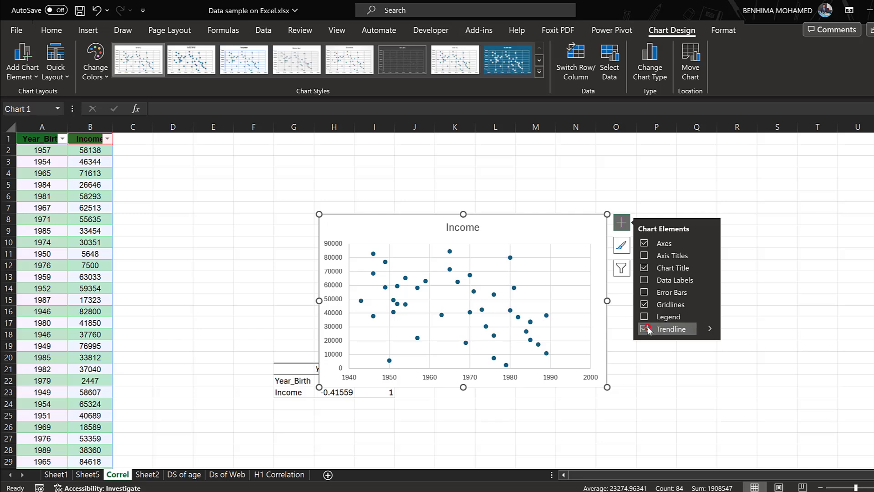
click(710, 328)
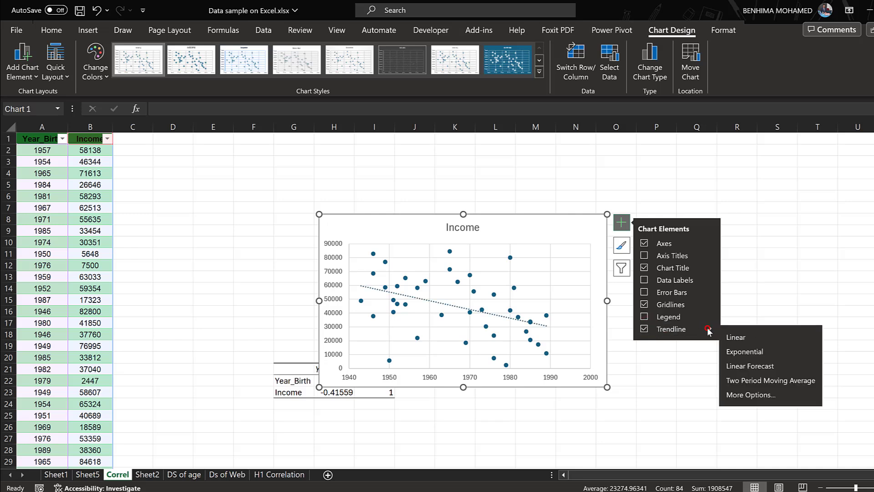
click(667, 328)
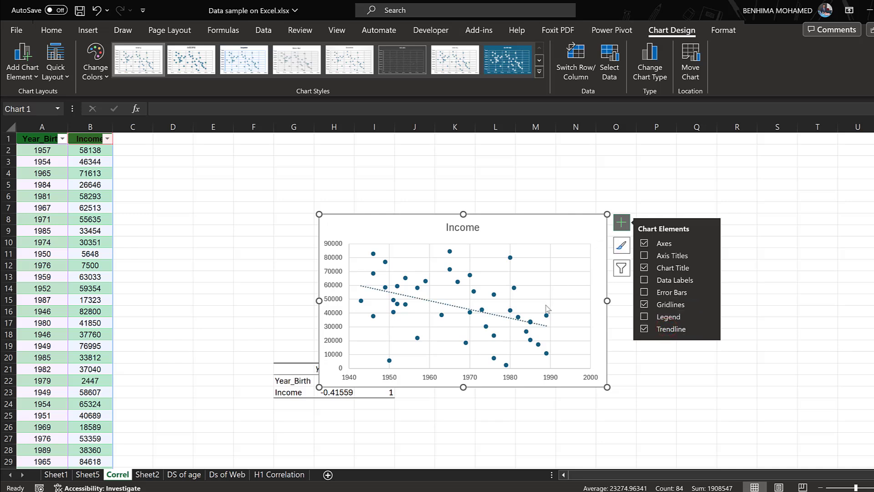
Display the trendline equation y = -628.83x + 1E+06 and R² = 0.1727 in the plot's upper right.
double_click(510, 317)
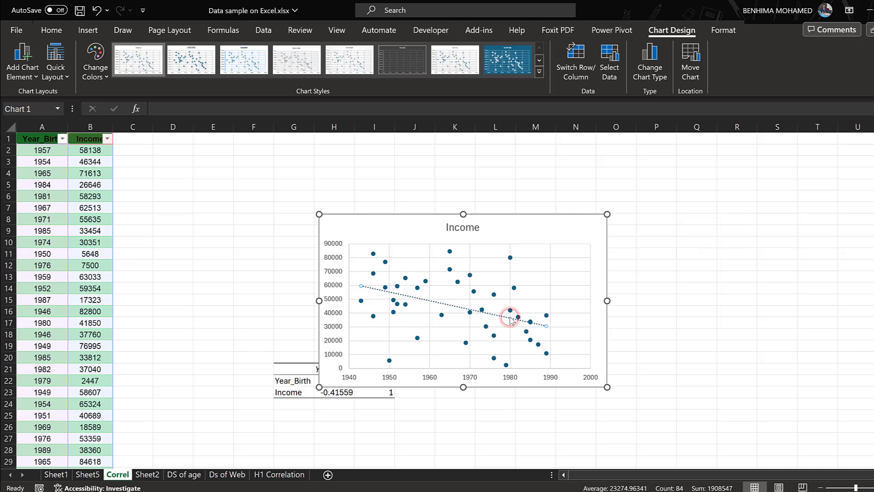
scroll(820, 364, down, 1)
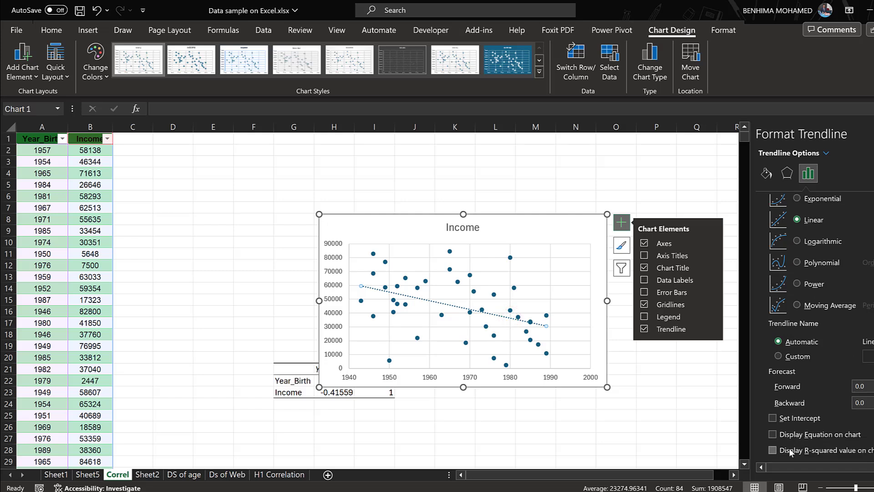
click(772, 450)
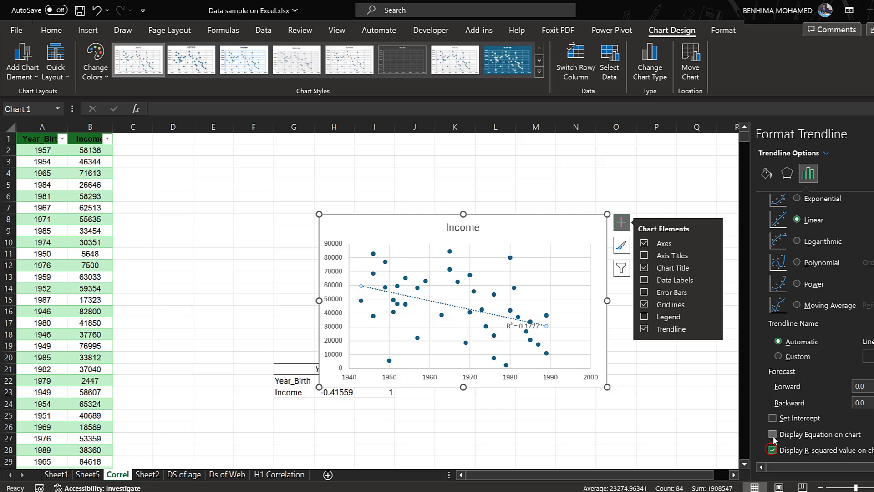
click(773, 433)
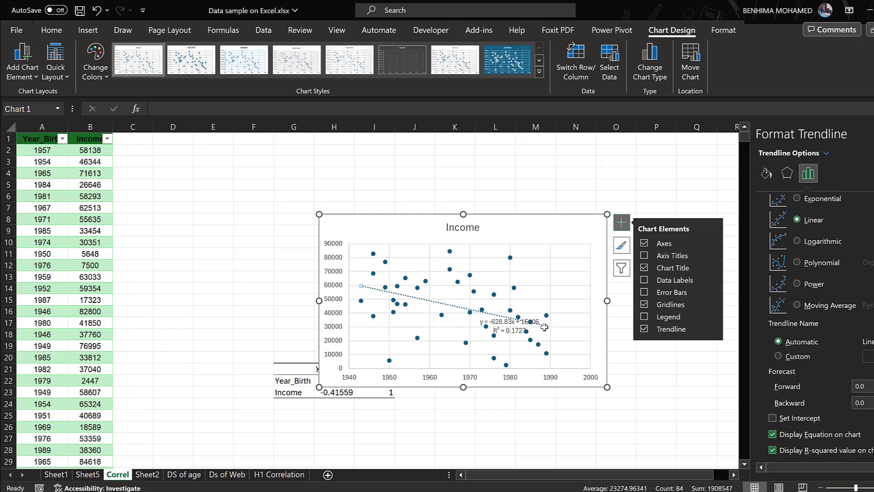
click(493, 325)
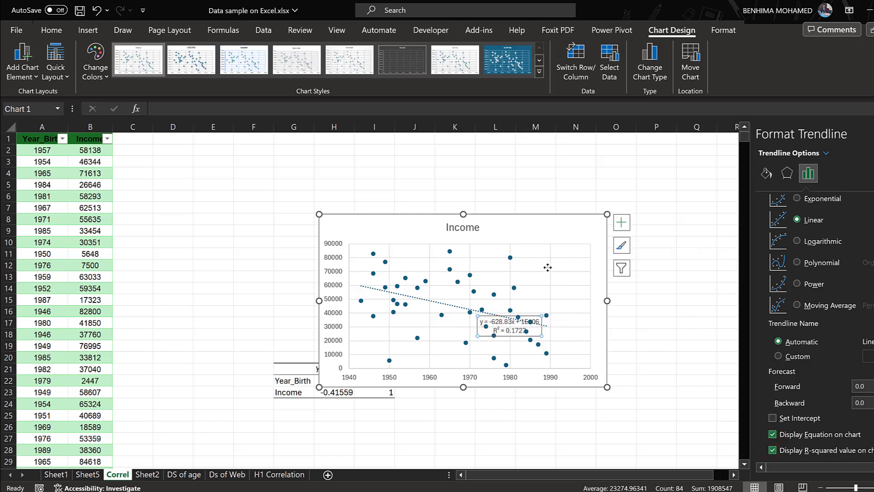
drag(505, 334, 559, 276)
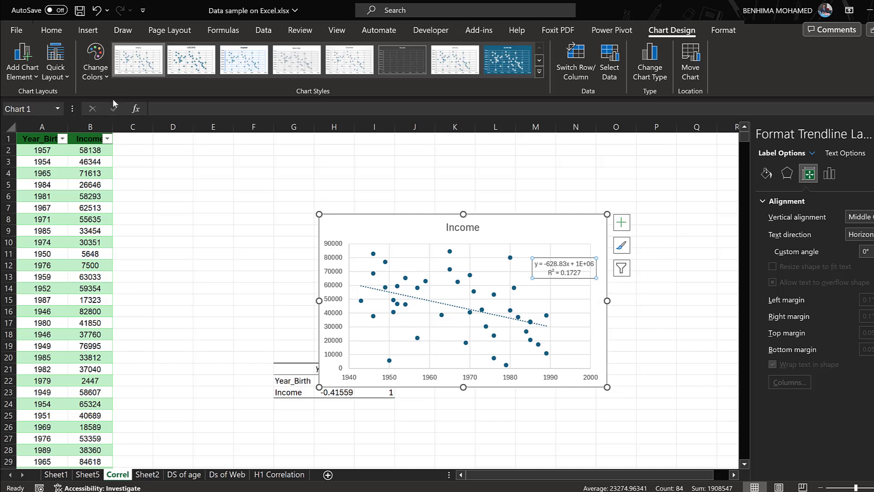
Deselect the chart by selecting cell A2 and show the Data tab commands.
scroll(60, 68, up, 1)
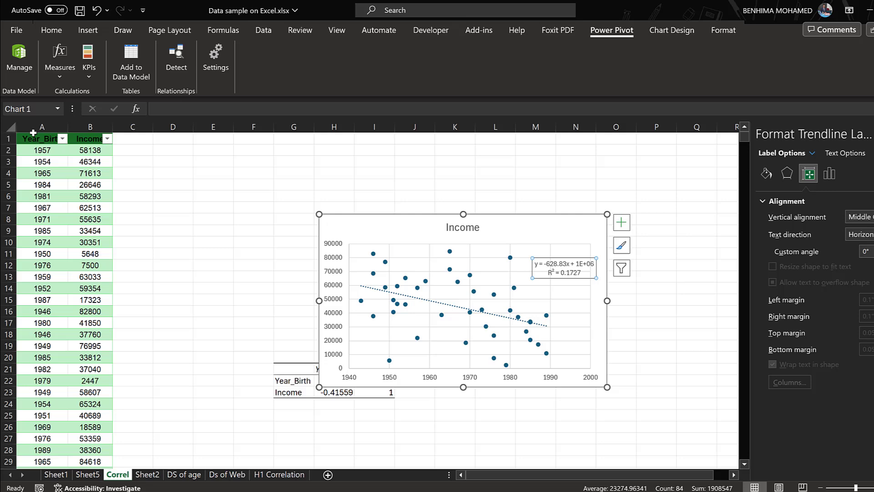
click(87, 31)
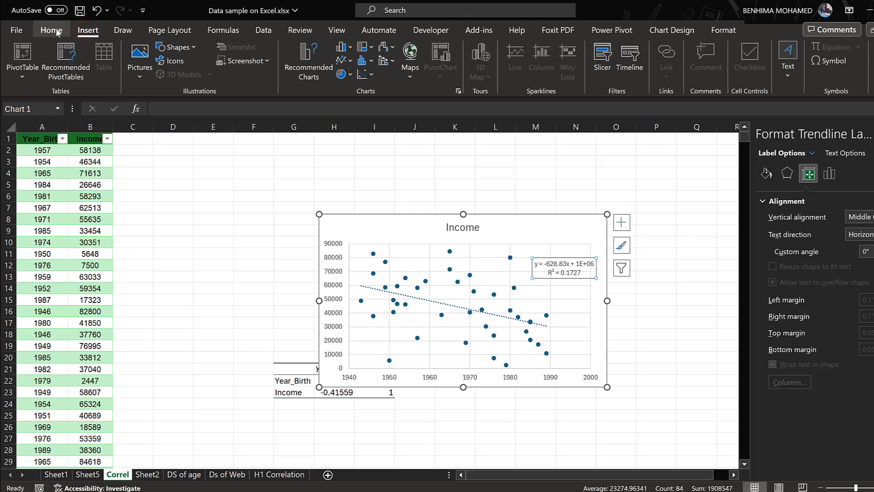
click(260, 31)
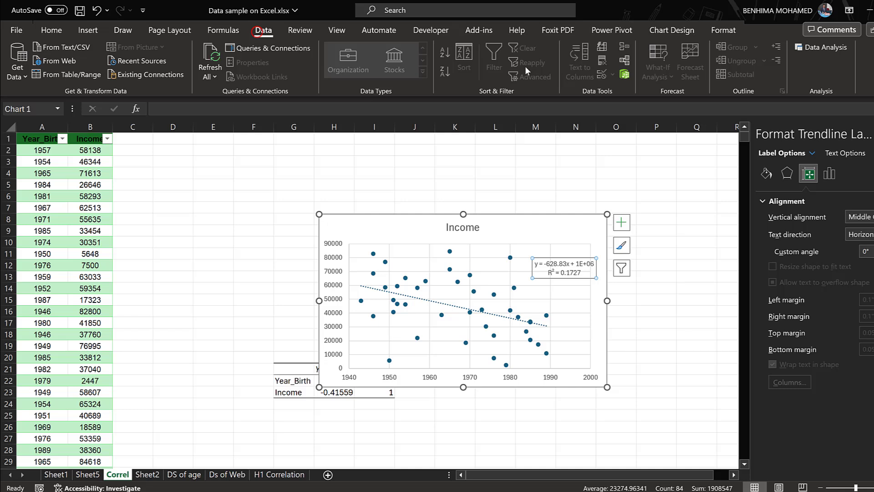
click(93, 138)
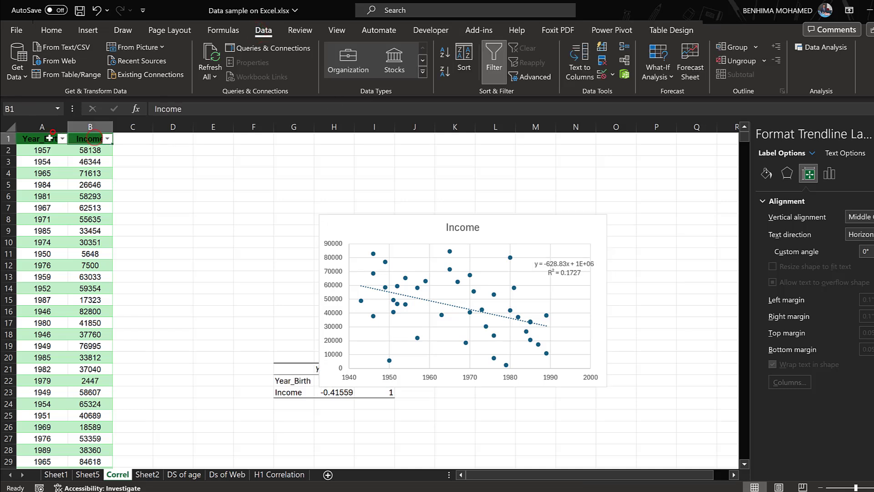
click(45, 150)
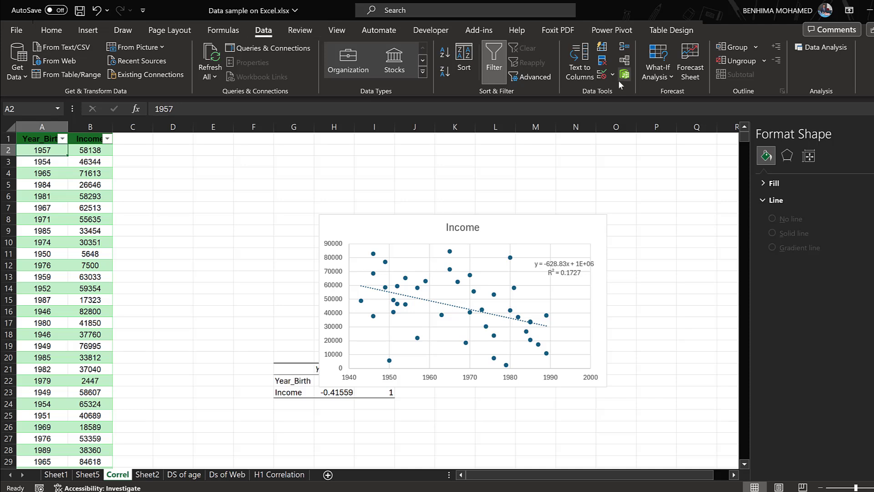
Choose the Regression tool from the Data Analysis list.
click(831, 49)
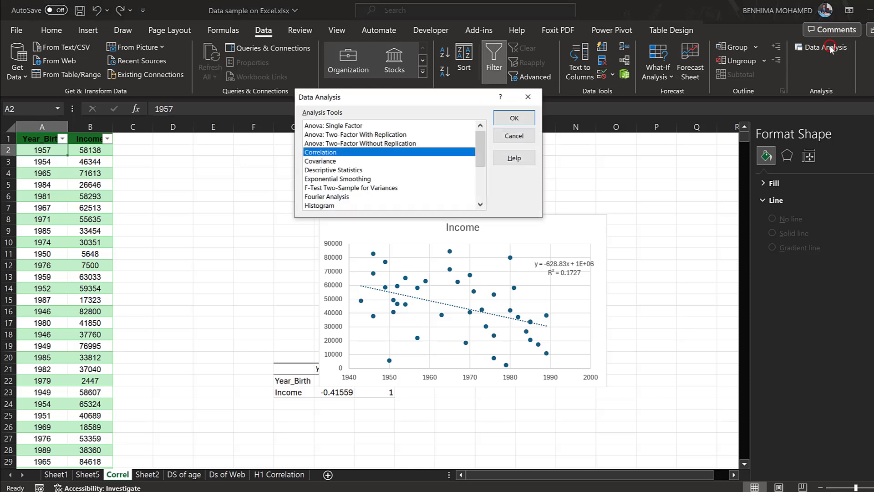
scroll(350, 171, down, 1)
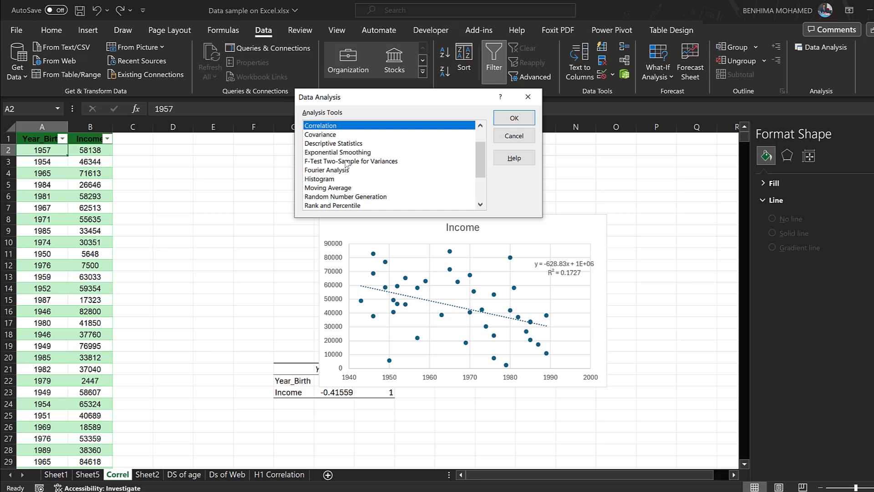
scroll(347, 164, down, 2)
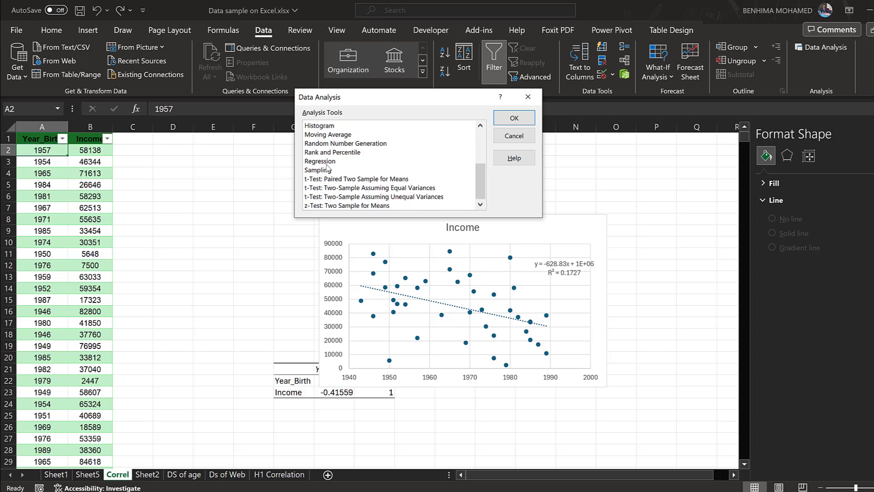
click(324, 161)
click(510, 118)
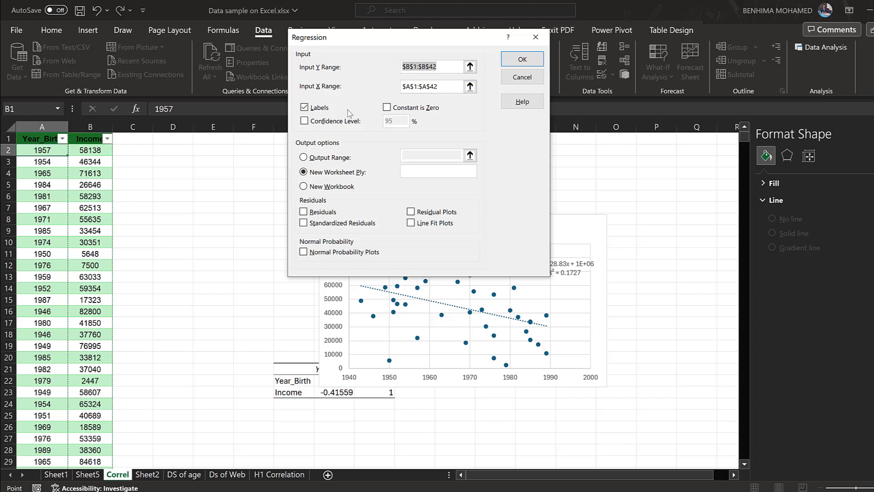
Run the regression with labels, output at $G$28 and normal probability plots.
click(304, 107)
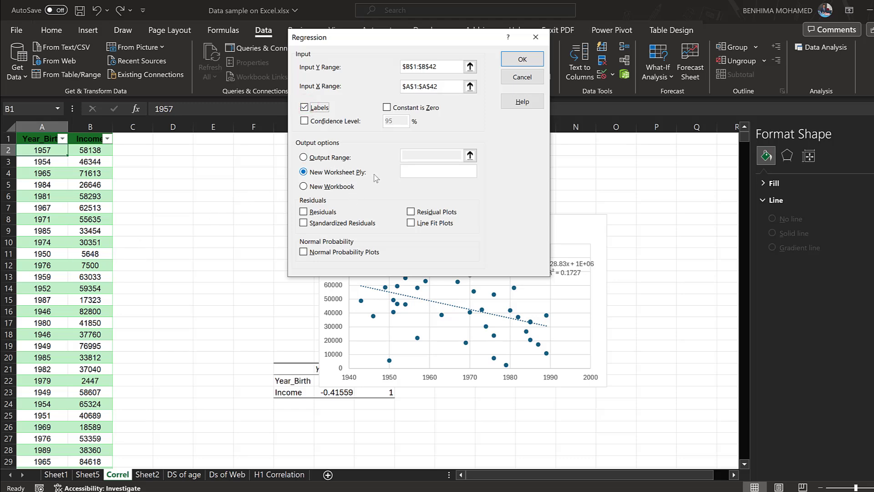
click(304, 157)
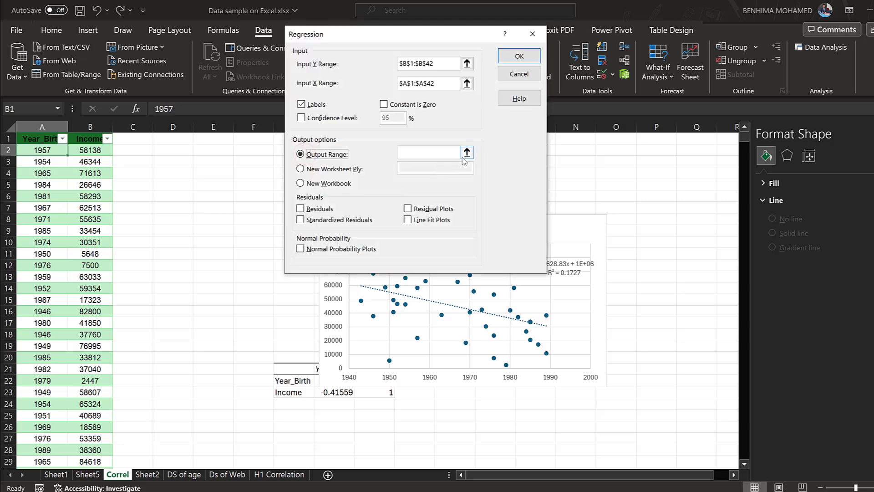
click(467, 153)
click(299, 446)
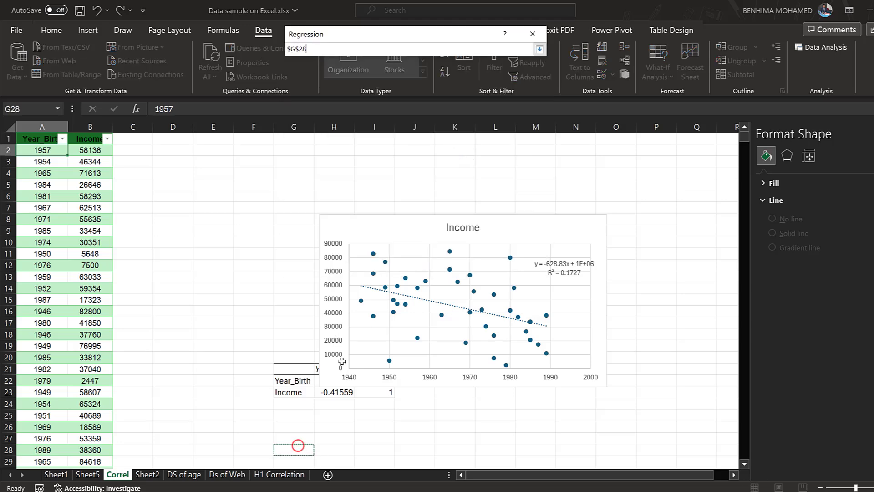
click(540, 49)
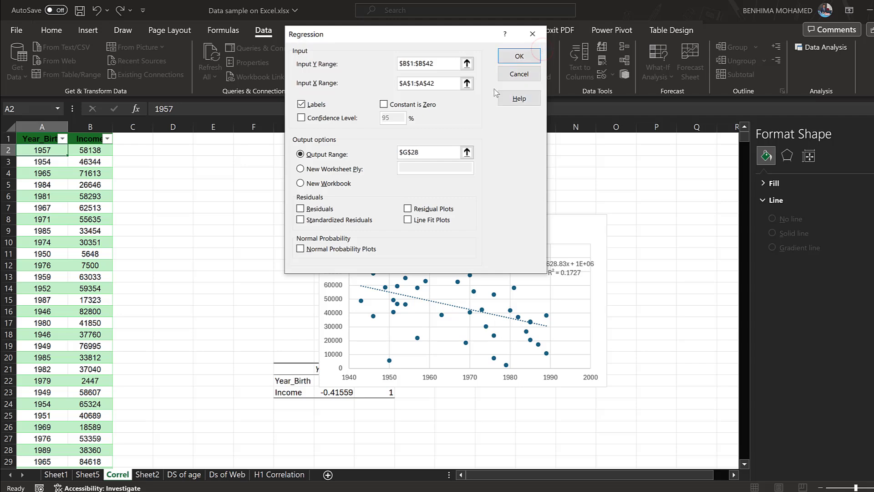
click(301, 249)
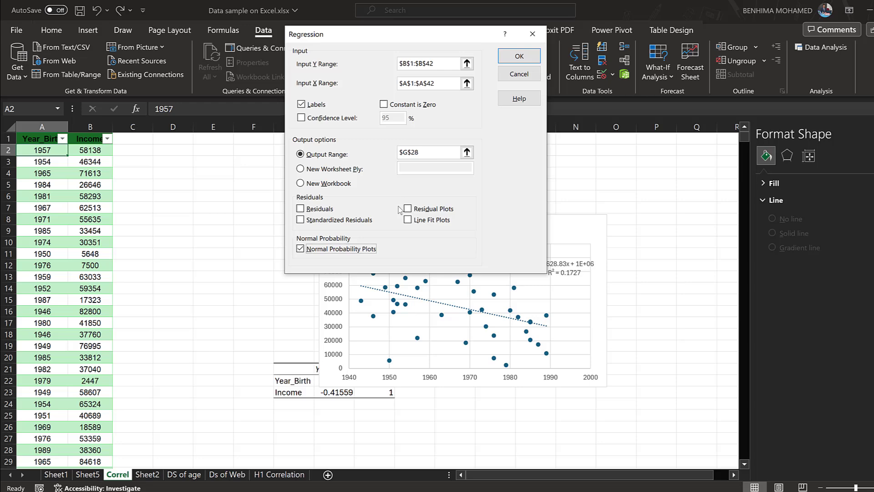
click(519, 57)
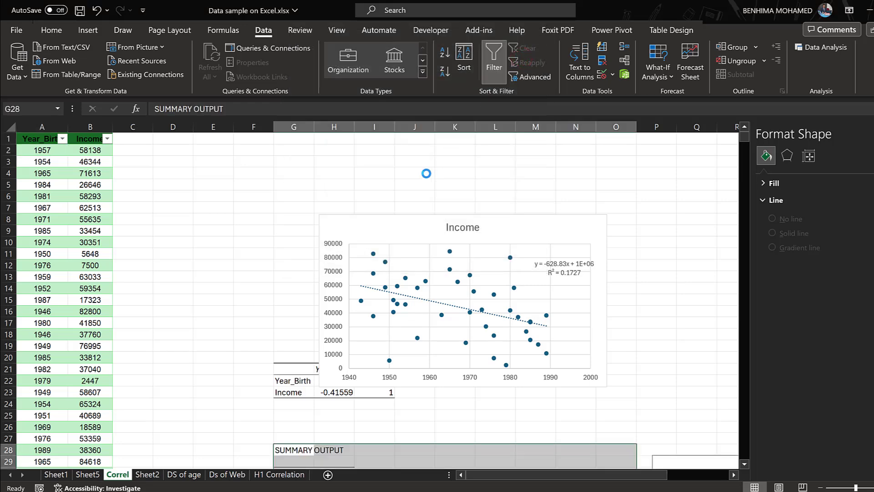
Widen column G so labels like Adjusted R Square show in full.
scroll(415, 383, down, 2)
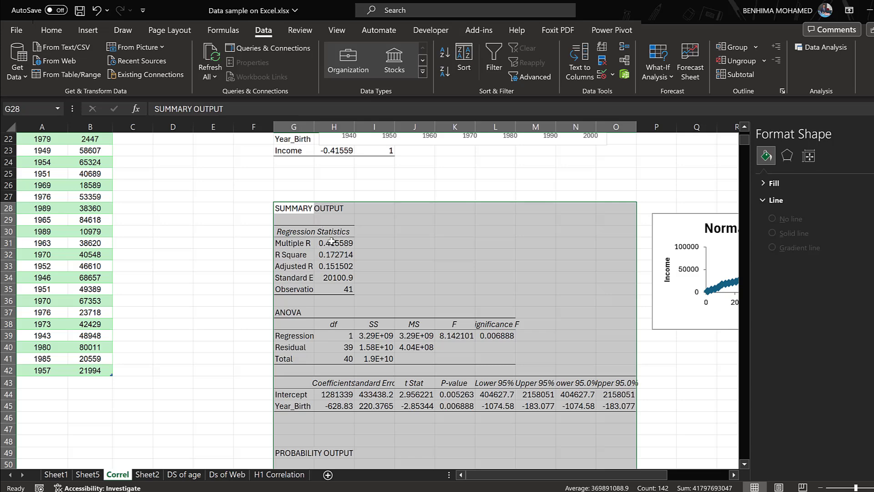
scroll(332, 242, up, 1)
scroll(337, 288, up, 1)
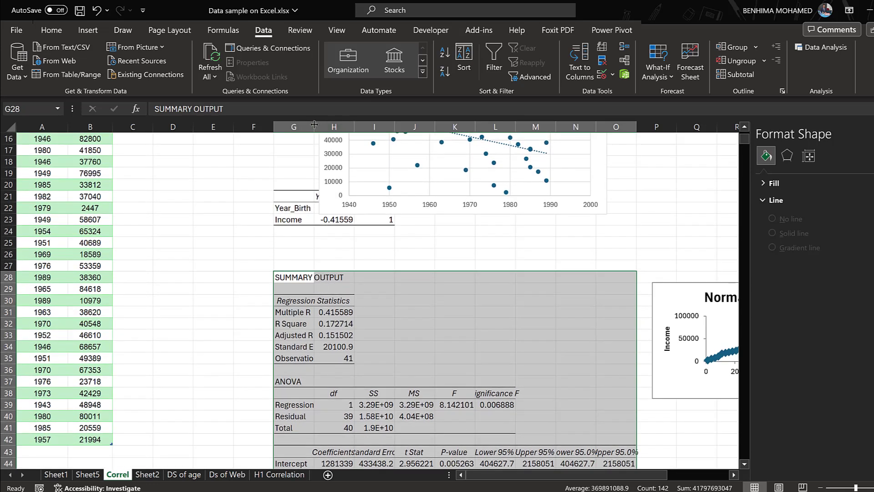
drag(314, 127, 346, 131)
click(364, 312)
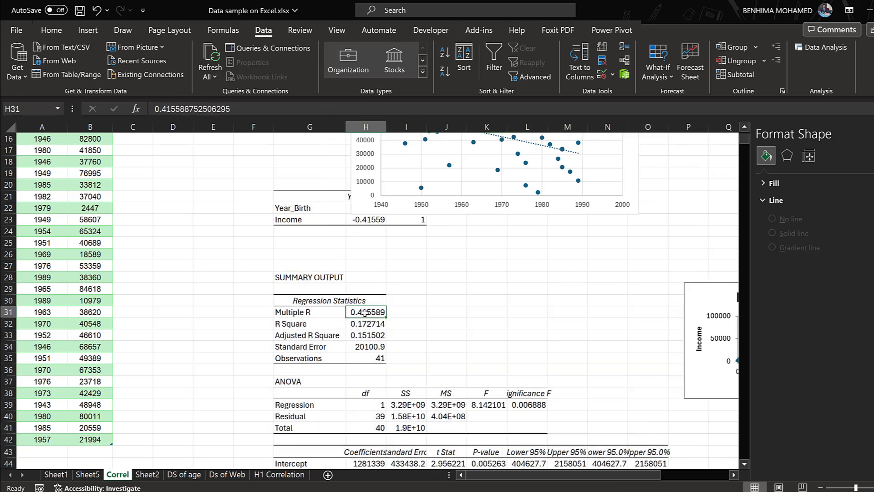
Select the Significance F value in cell L39.
scroll(369, 319, down, 1)
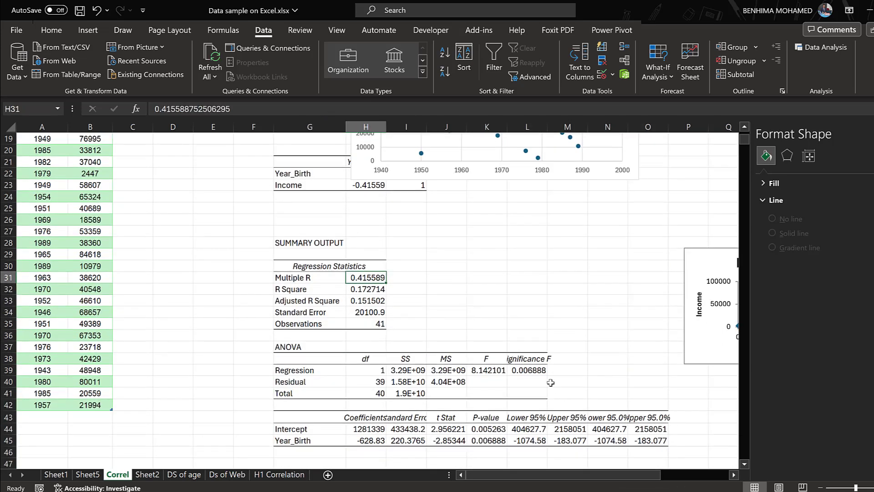
scroll(550, 382, down, 1)
click(528, 336)
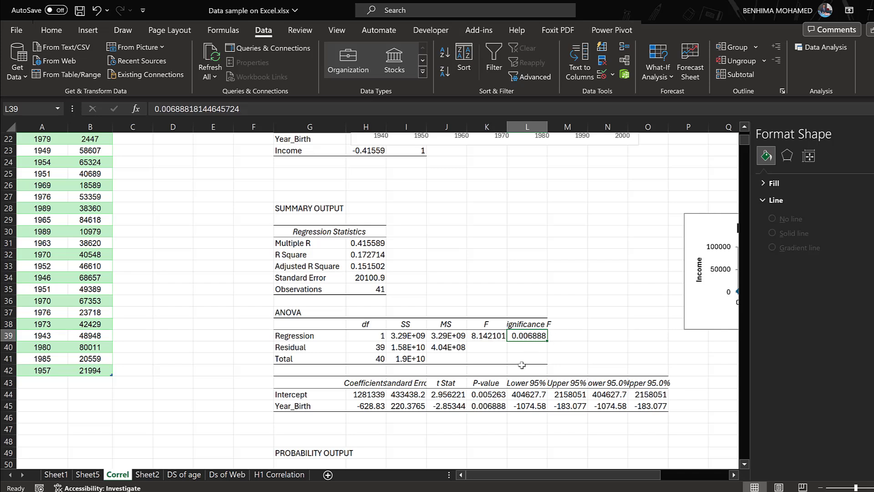
click(479, 406)
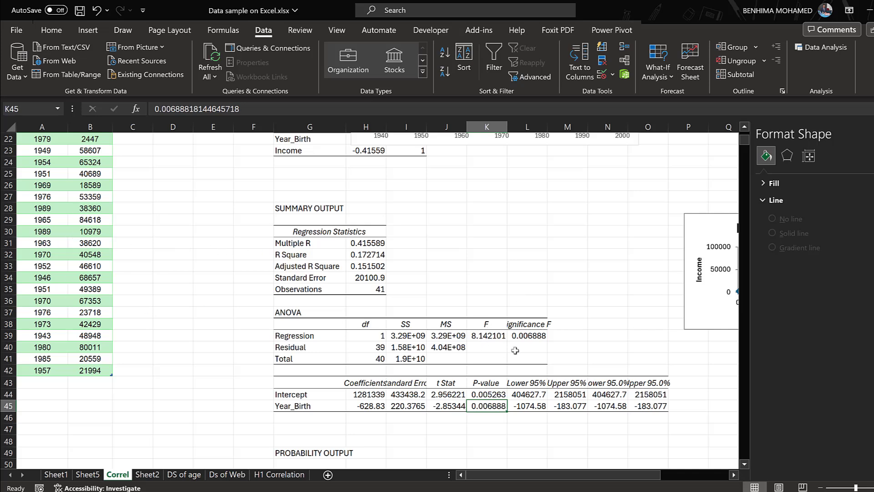
scroll(515, 350, down, 7)
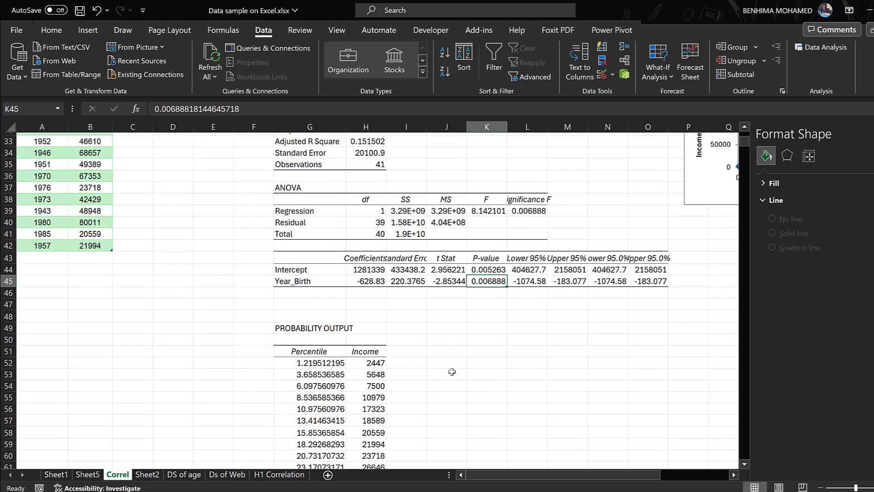
scroll(484, 312, up, 5)
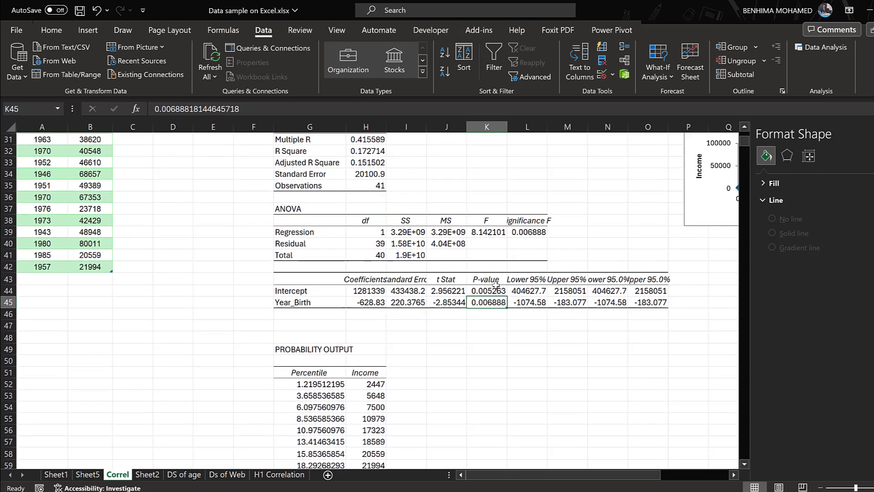